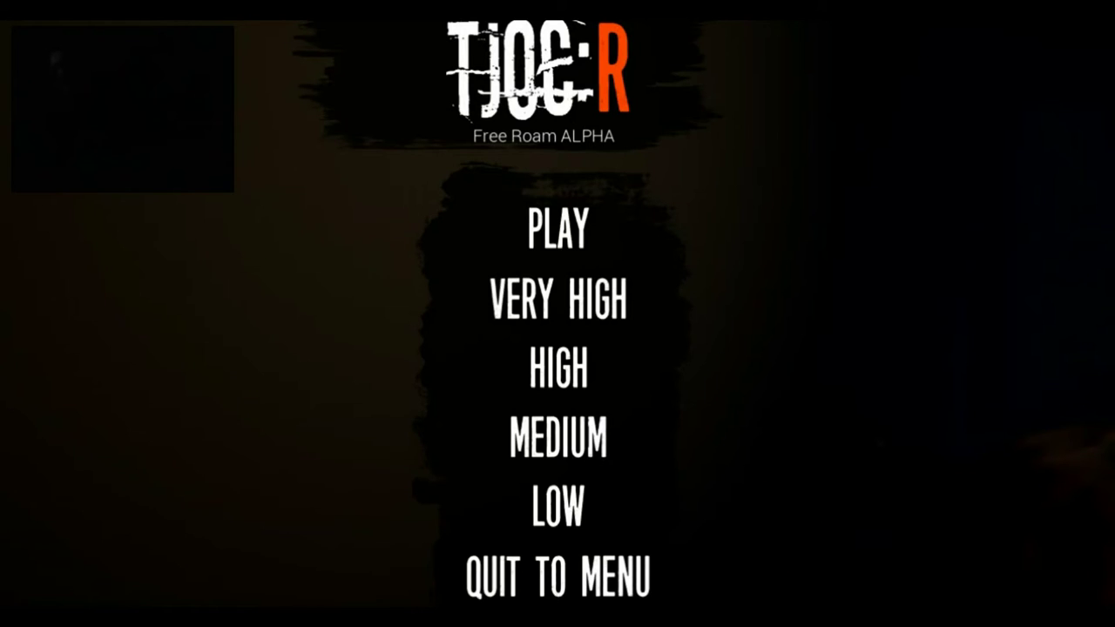
left_click(585, 321)
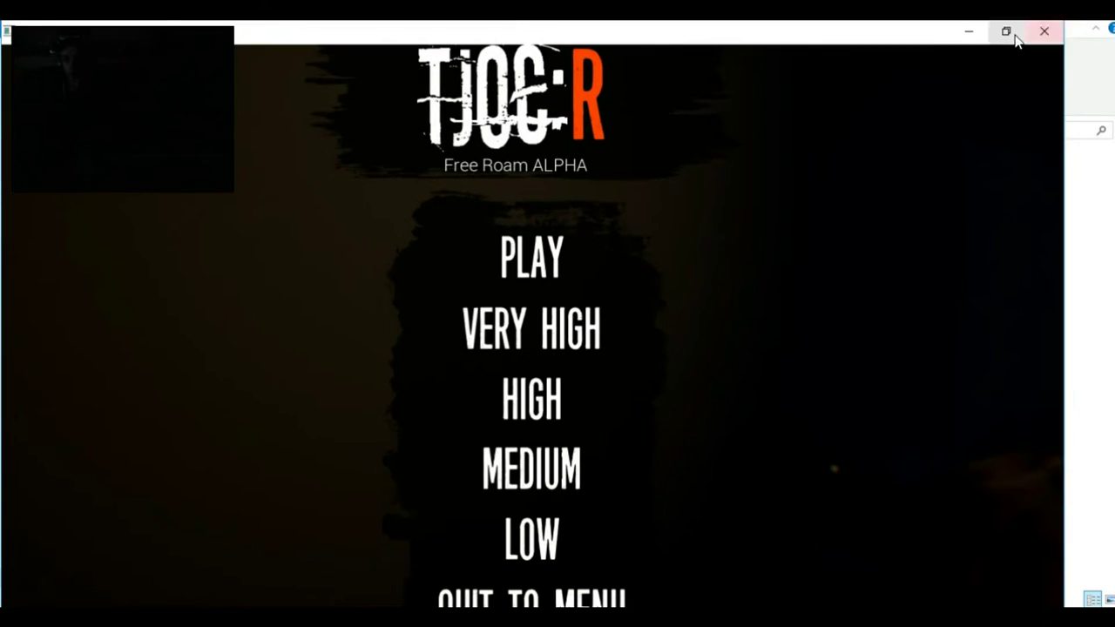
left_click(1007, 30)
left_click(1008, 47)
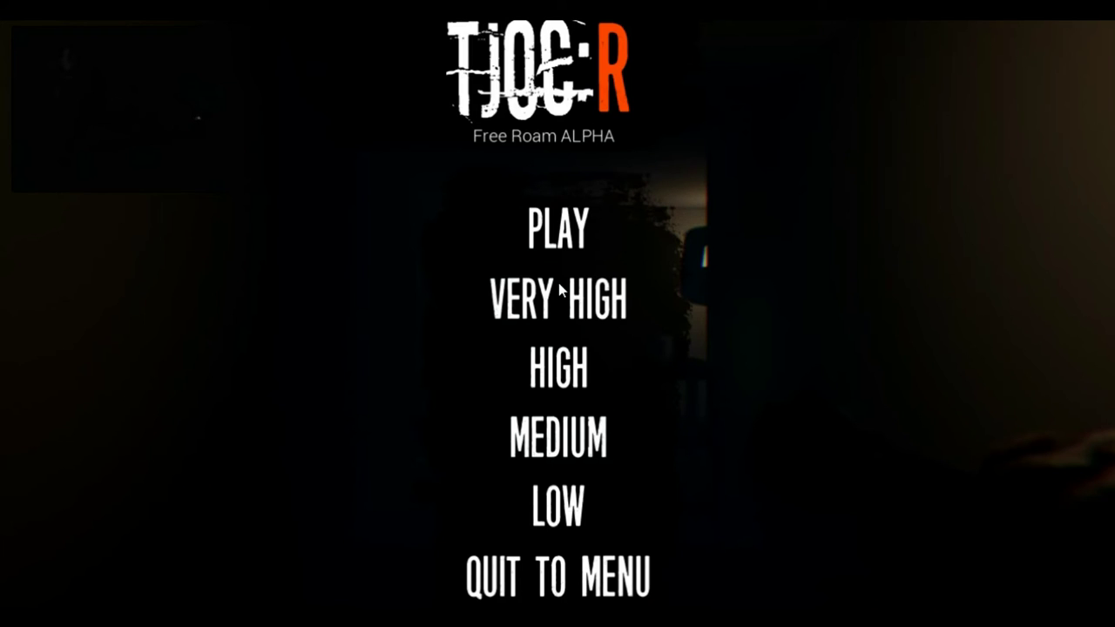
left_click(547, 234)
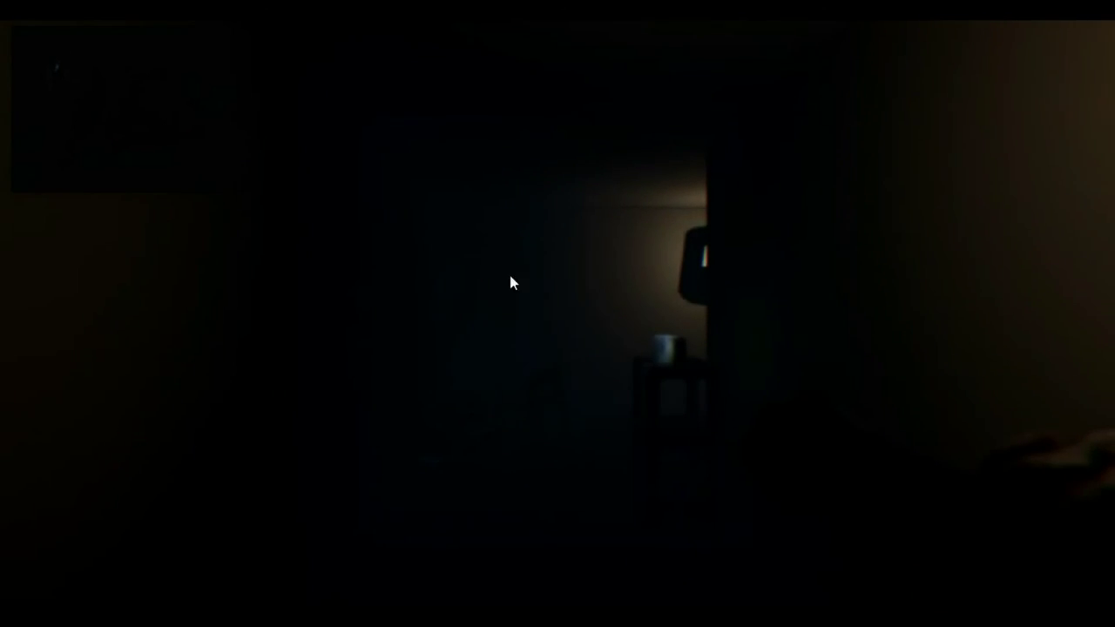